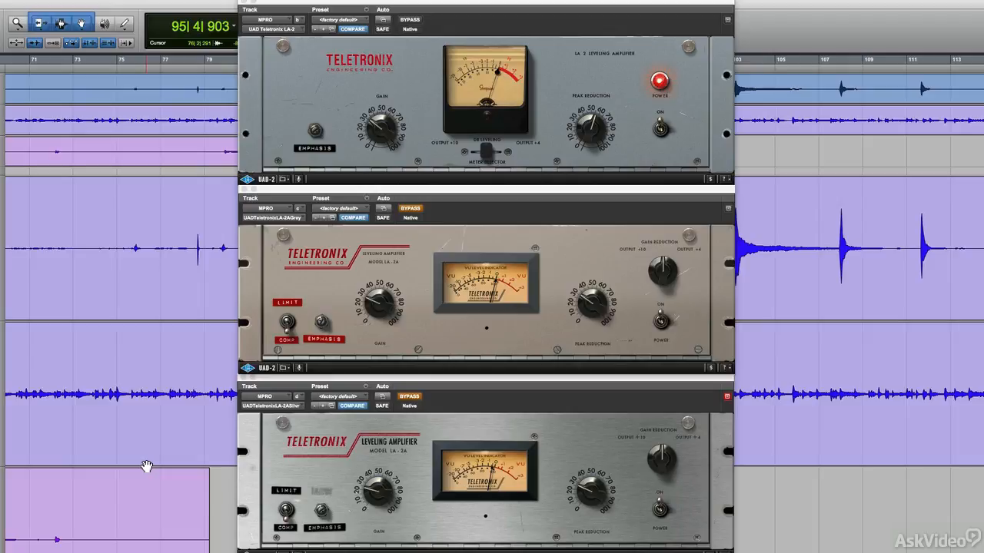
Compare the track with the LA-2 compressor powered off and powered on during playback
{"action": "left_click", "coordinate": [663, 131]}
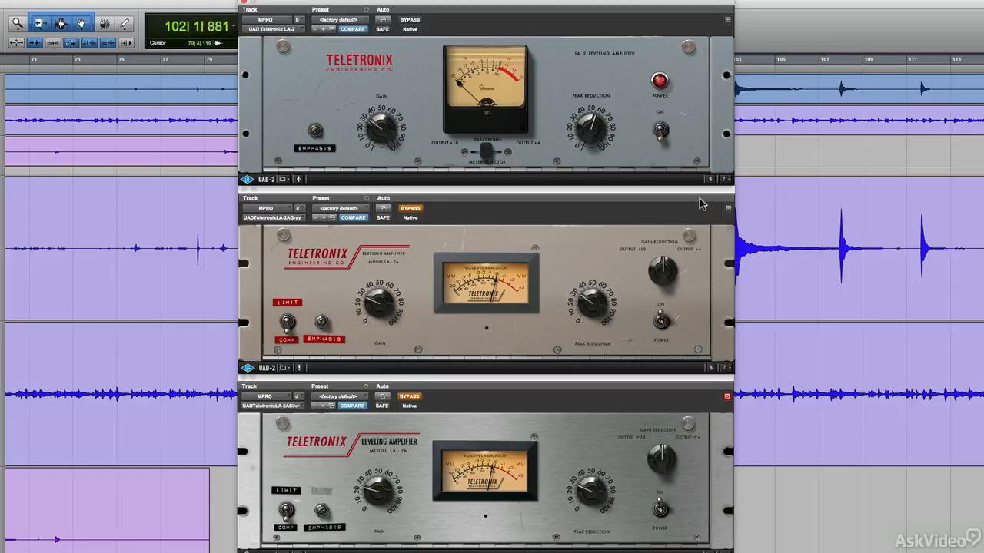
{"action": "left_click", "coordinate": [666, 128]}
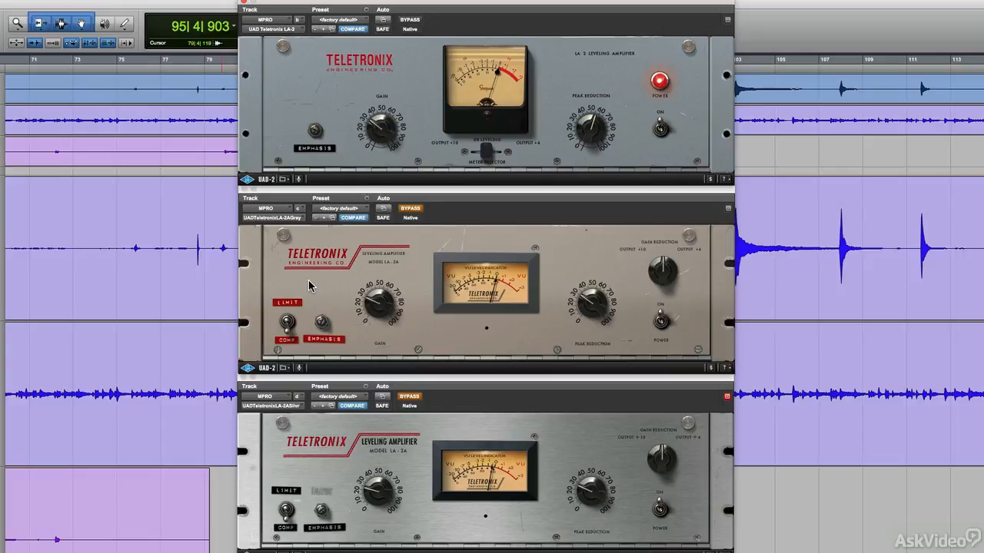
Fine-tune the LA-2's Peak Reduction while playing the track
{"action": "key", "text": "space"}
{"action": "key", "text": "space"}
{"action": "mouse_move", "coordinate": [586, 129]}
{"action": "left_mouse_down"}
{"action": "mouse_move", "coordinate": [590, 147]}
{"action": "mouse_move", "coordinate": [592, 127]}
{"action": "left_mouse_up"}
{"action": "key", "text": "space"}
Power off the LA-2, take the LA-2A Gray out of bypass, and audition it in Compress mode
{"action": "left_click", "coordinate": [660, 128]}
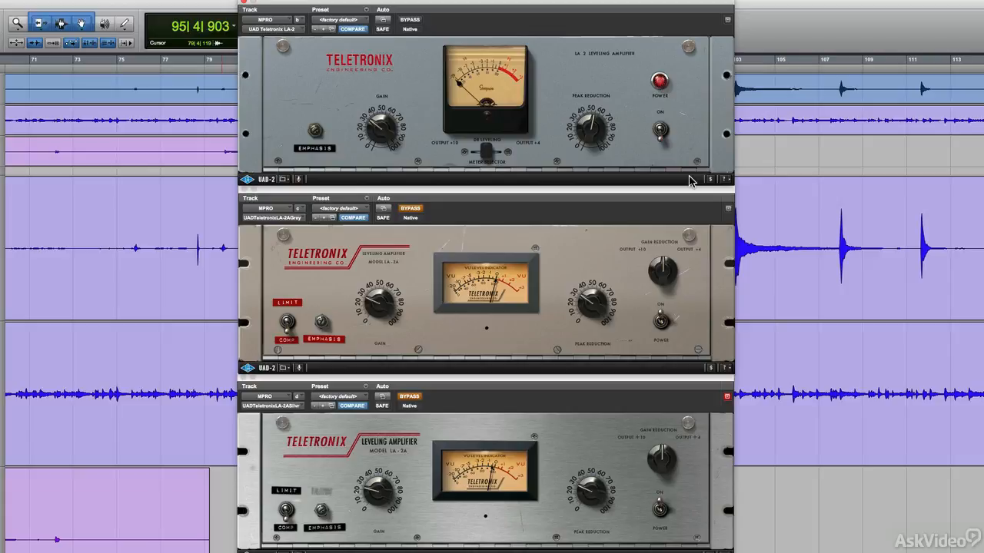
{"action": "left_click", "coordinate": [663, 323]}
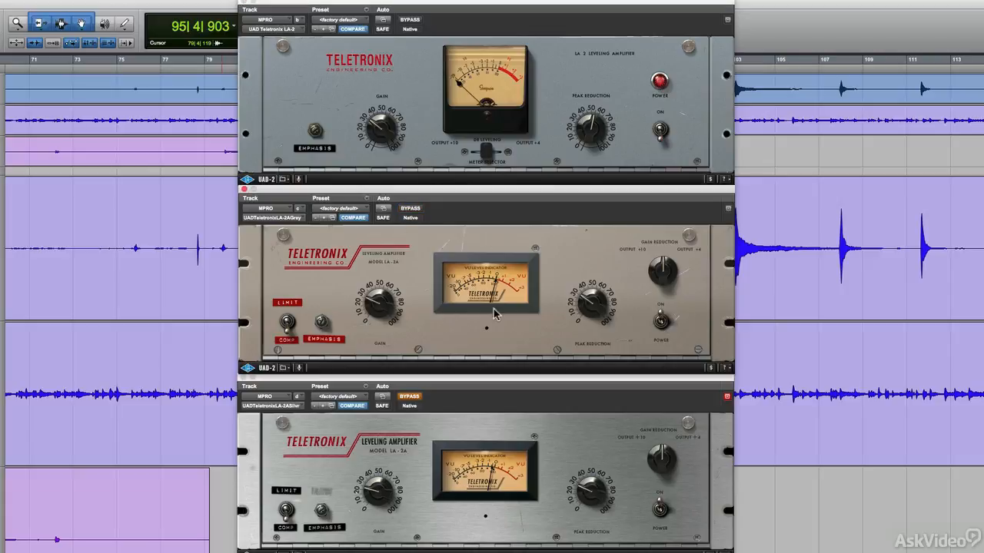
{"action": "left_click", "coordinate": [290, 319]}
{"action": "left_click", "coordinate": [290, 325]}
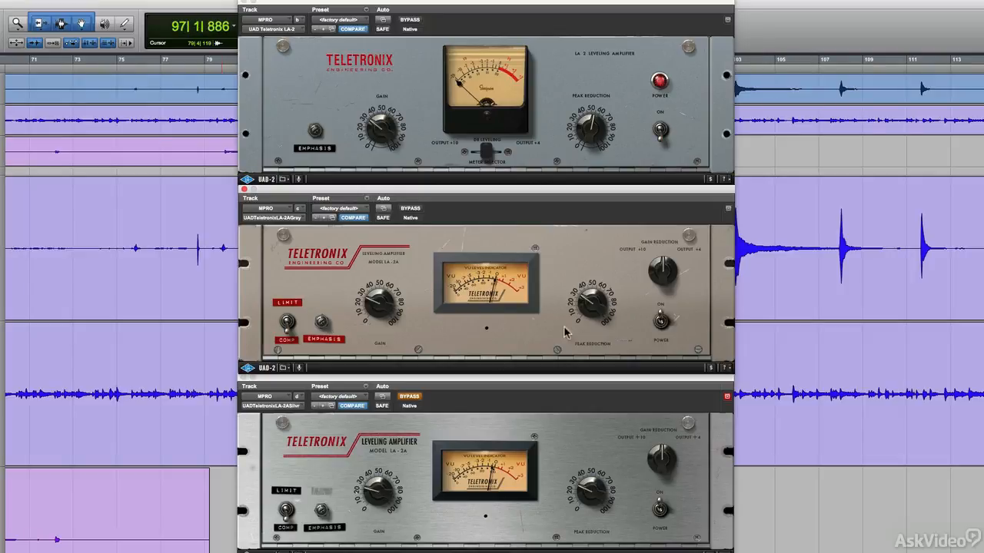
{"action": "key", "text": "space"}
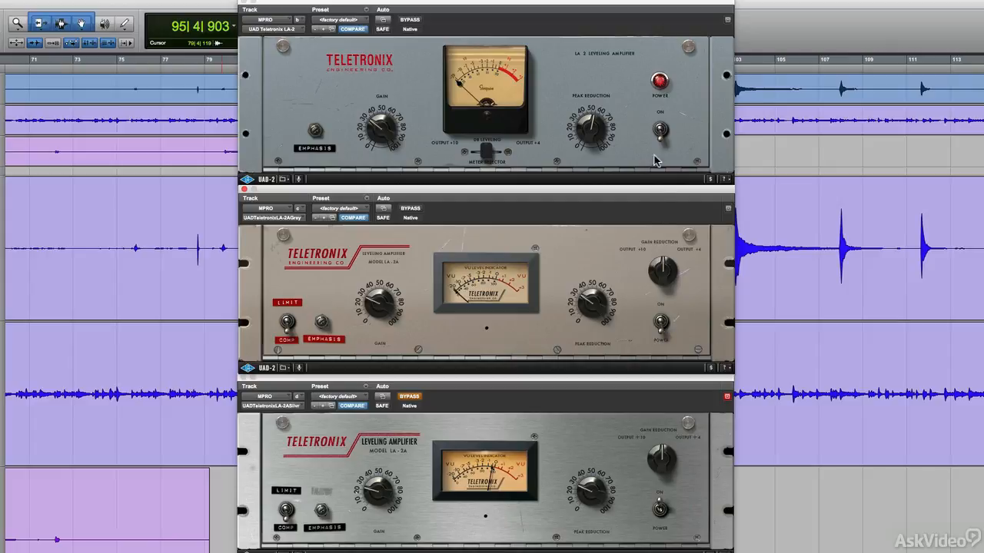
Compare the LA-2 with the LA-2A Gray in Compress mode by powering on only one at a time during playback
{"action": "left_click", "coordinate": [662, 130]}
{"action": "key", "text": "space"}
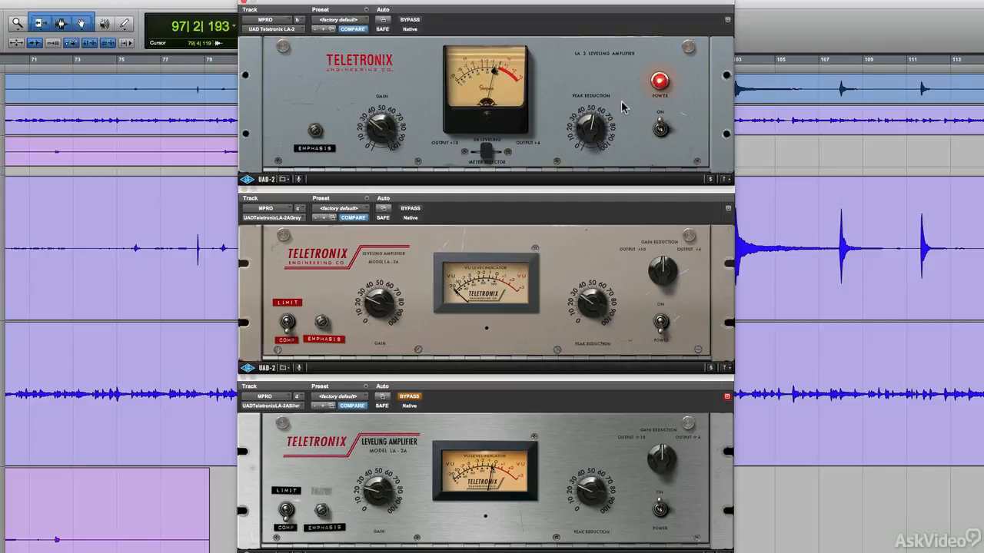
{"action": "key", "text": "space"}
{"action": "left_click", "coordinate": [661, 129]}
{"action": "left_click", "coordinate": [666, 322]}
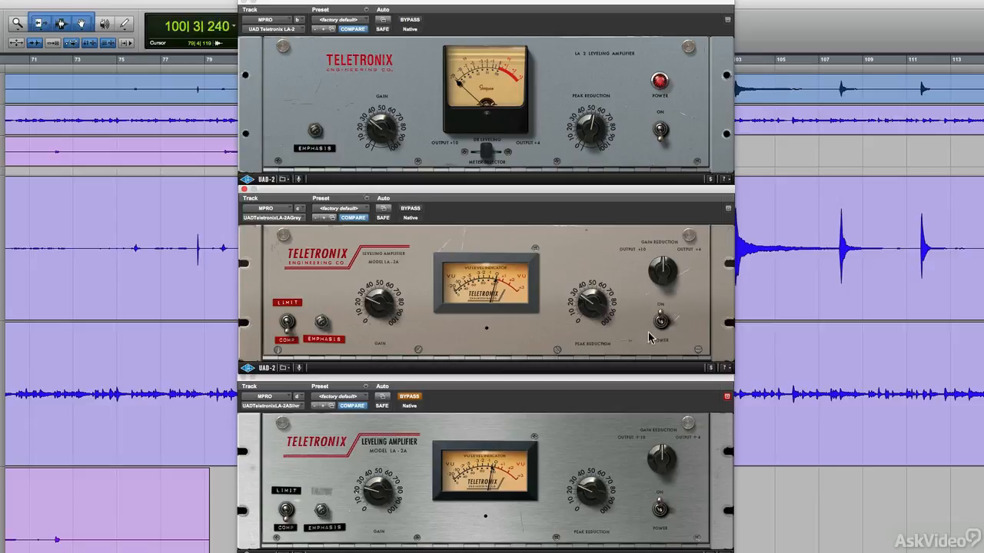
{"action": "left_click", "coordinate": [287, 321]}
{"action": "key", "text": "space"}
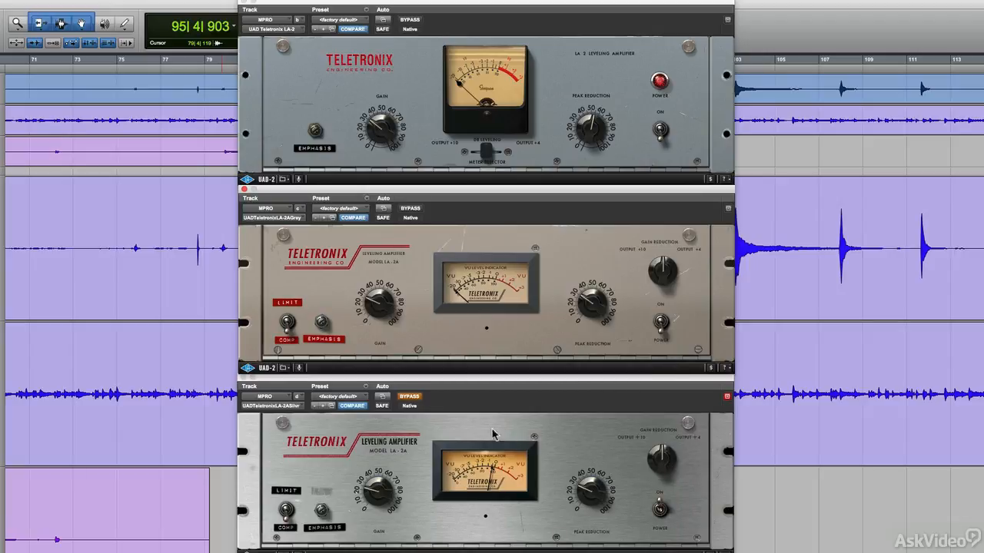
Take the LA-2A Silver out of bypass and fine-tune its Gain and Peak Reduction while the track plays
{"action": "left_click", "coordinate": [323, 503]}
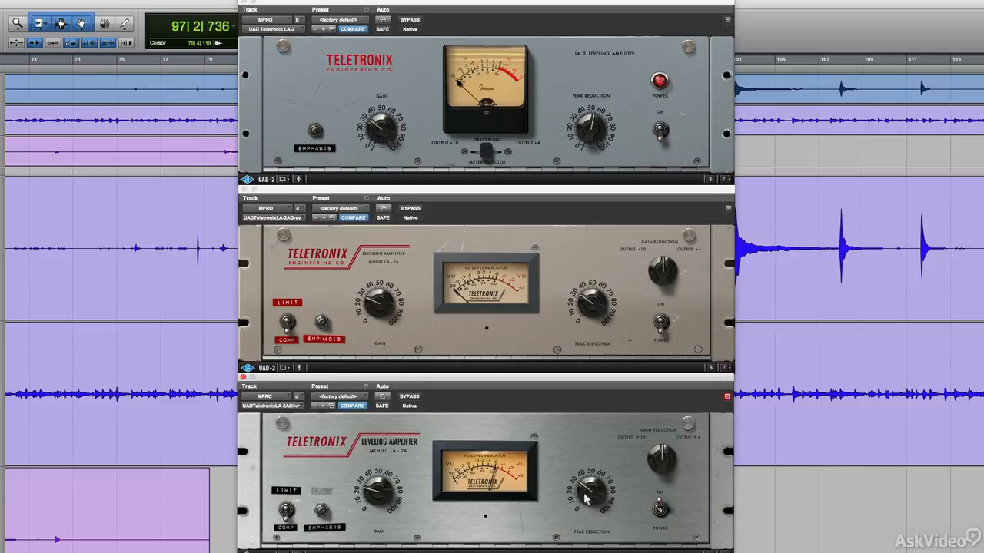
{"action": "left_click_drag", "start_coordinate": [389, 498], "coordinate": [388, 493]}
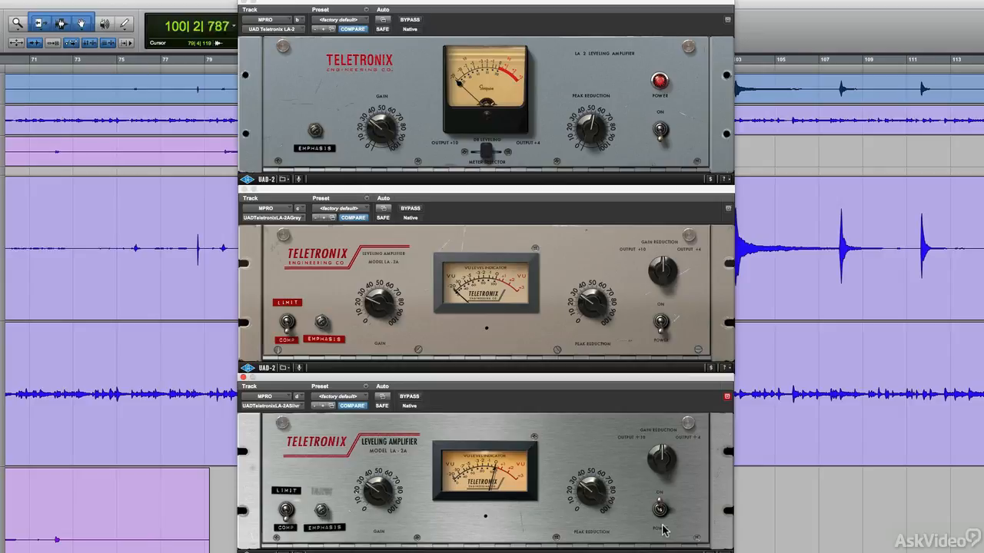
{"action": "left_click_drag", "start_coordinate": [601, 507], "coordinate": [600, 493]}
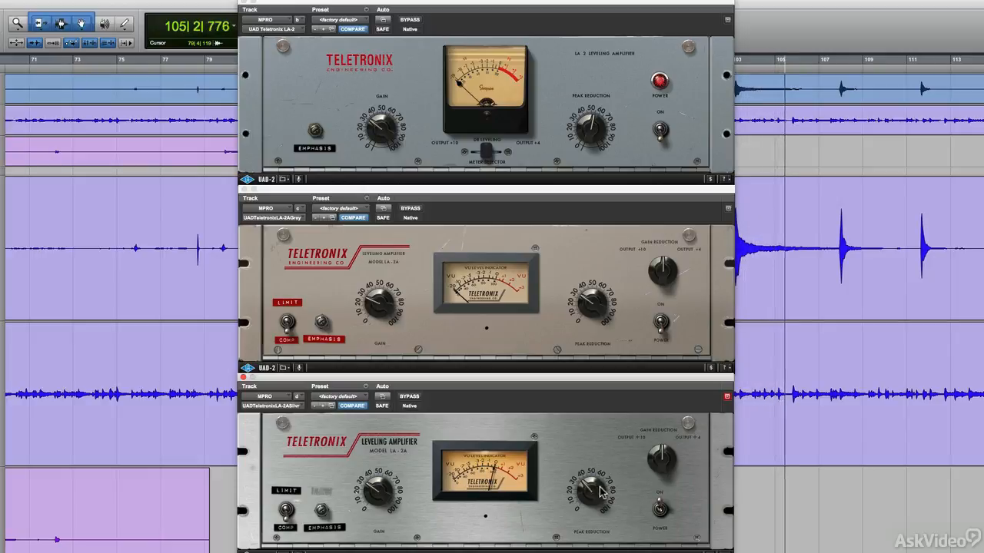
{"action": "key", "text": "space"}
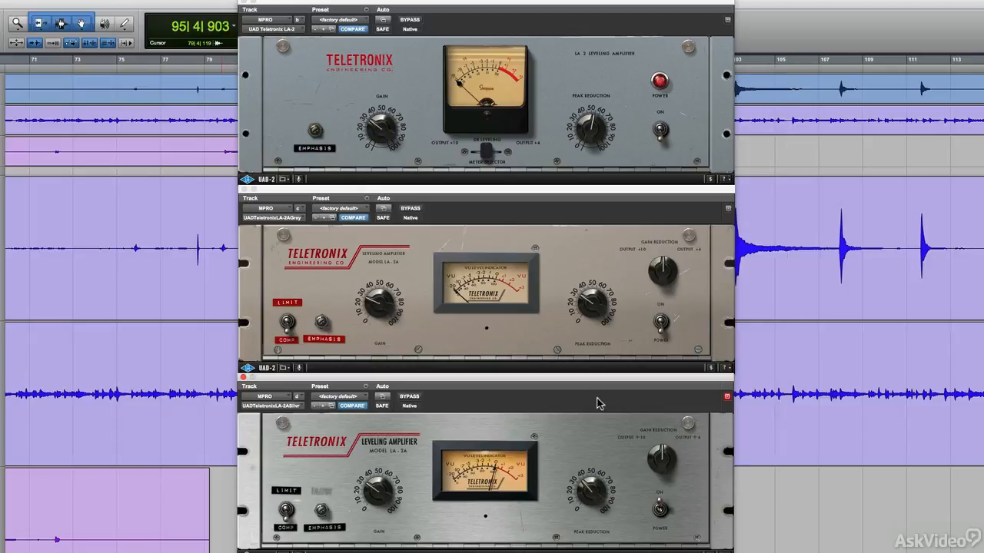
Compare the LA-2A Gray and LA-2A Silver by alternately powering on only one of them during playback
{"action": "left_click", "coordinate": [661, 322]}
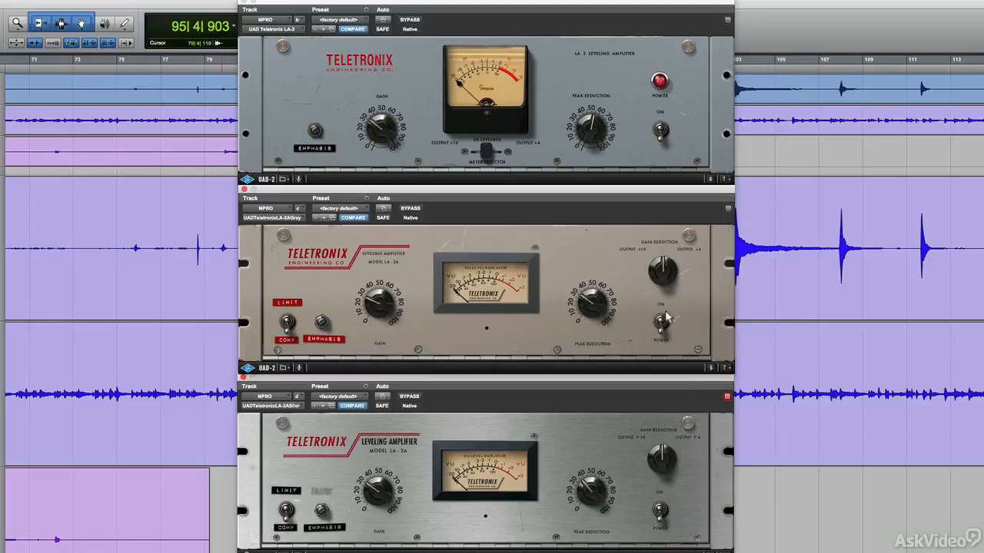
{"action": "key", "text": "space"}
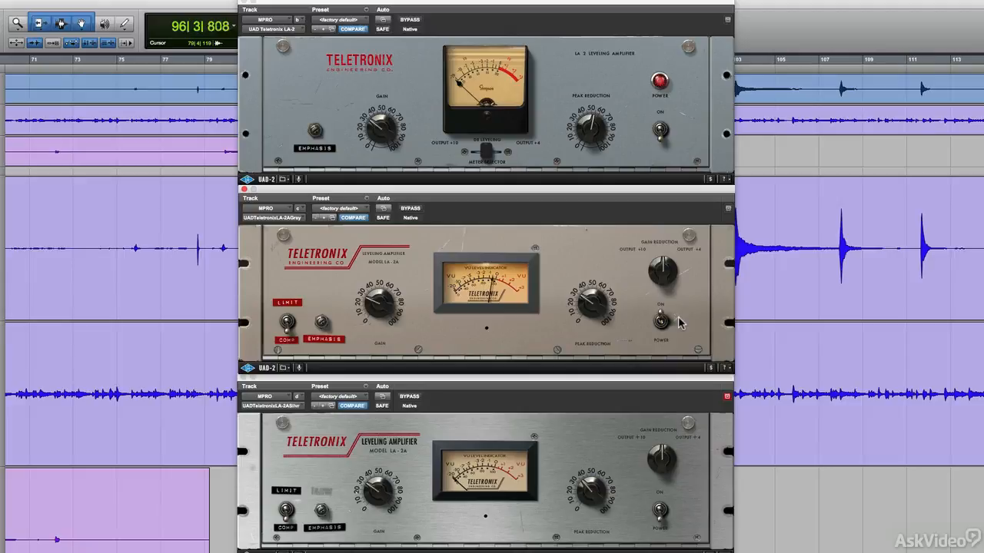
{"action": "left_click", "coordinate": [661, 321]}
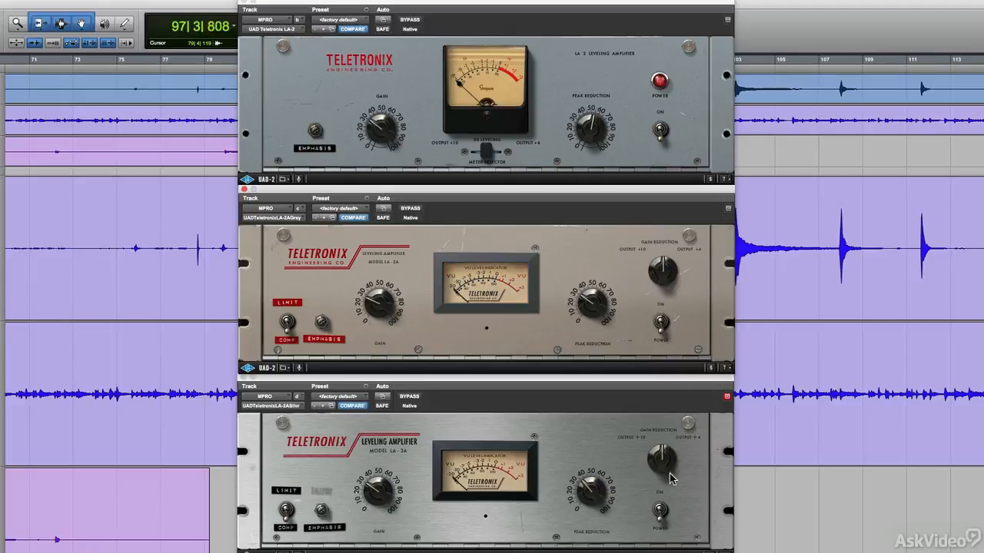
{"action": "left_click", "coordinate": [663, 509]}
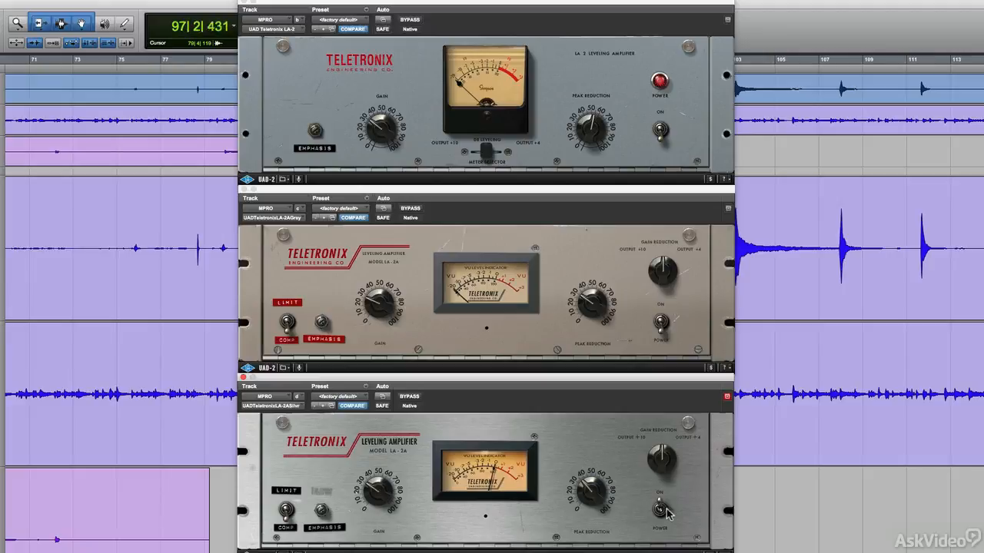
{"action": "left_click", "coordinate": [663, 509]}
{"action": "left_click", "coordinate": [661, 321]}
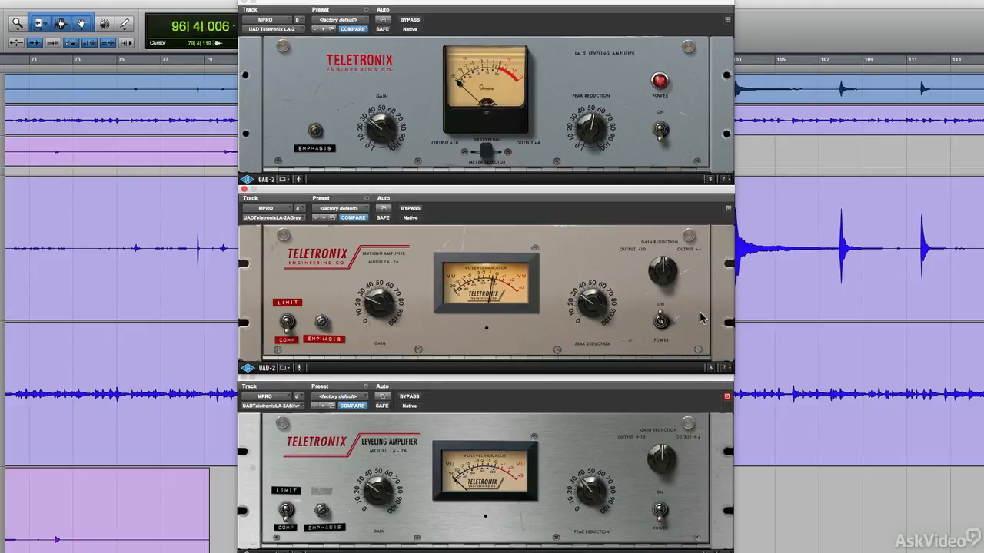
{"action": "left_click", "coordinate": [662, 322]}
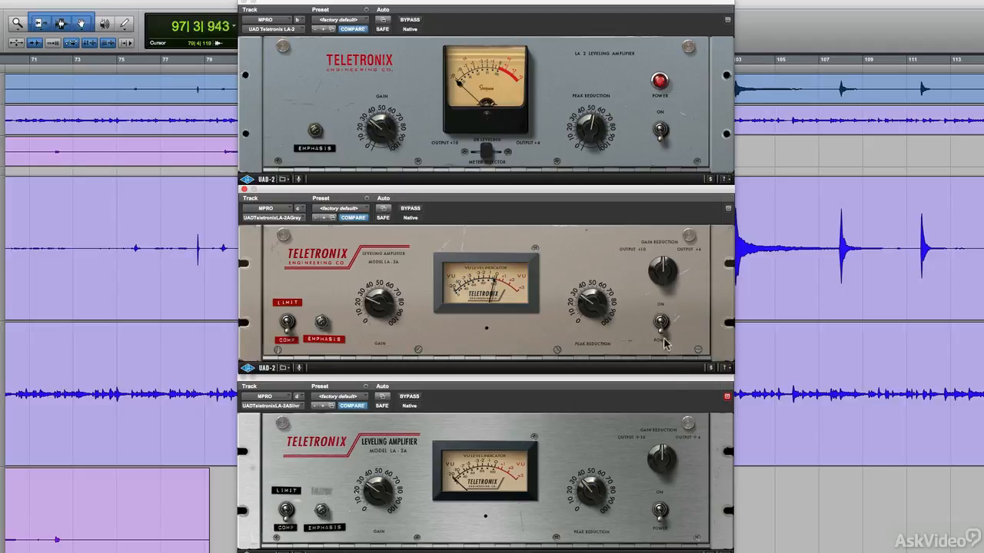
{"action": "left_click", "coordinate": [661, 509]}
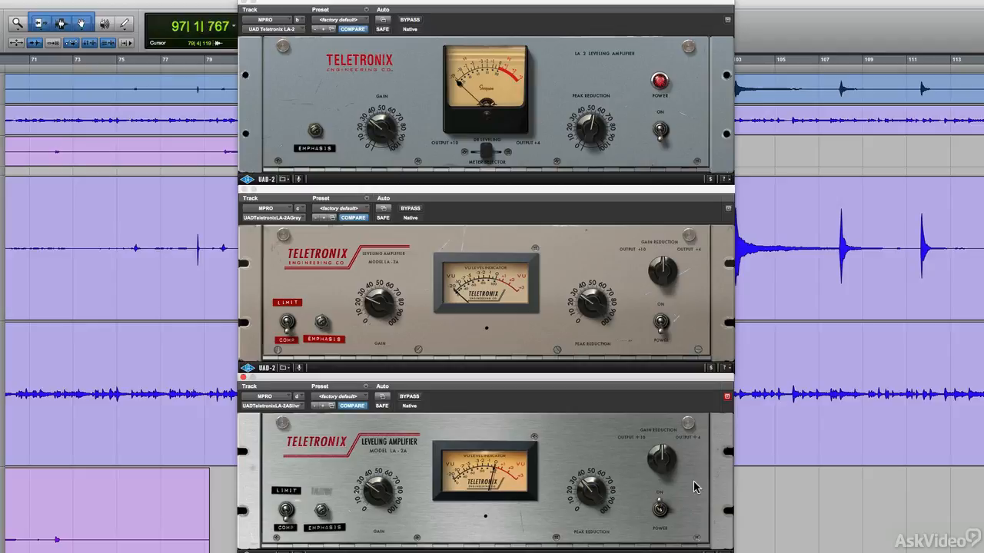
{"action": "key", "text": "space"}
Power on the LA-2 and LA-2A Gray alongside the LA-2A Silver and play the track through all three
{"action": "left_click", "coordinate": [667, 146]}
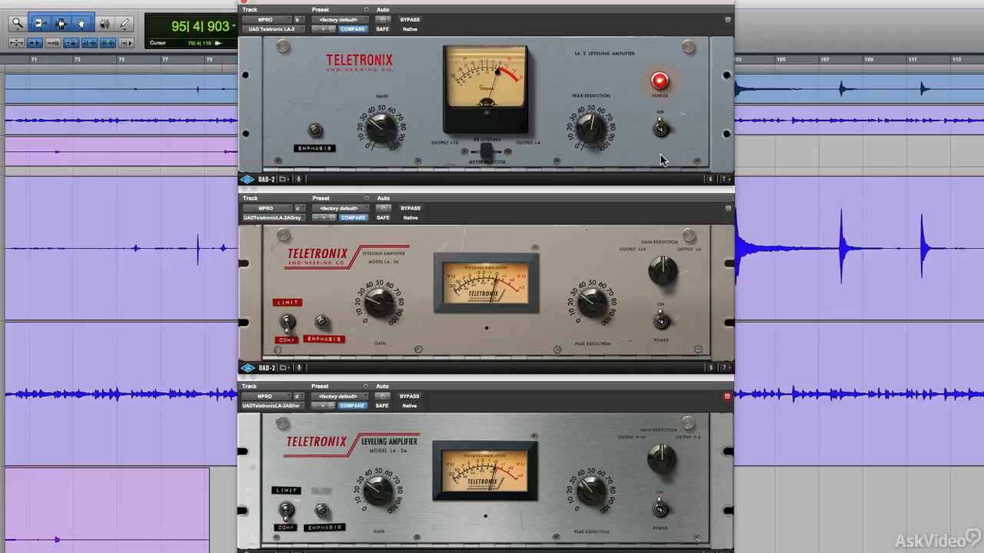
{"action": "left_click", "coordinate": [326, 327]}
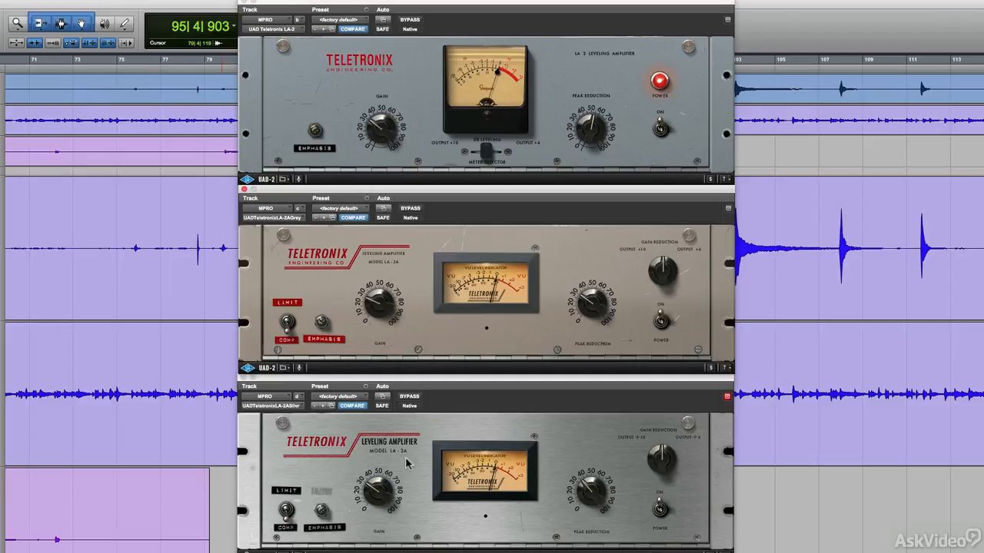
{"action": "left_click", "coordinate": [322, 513]}
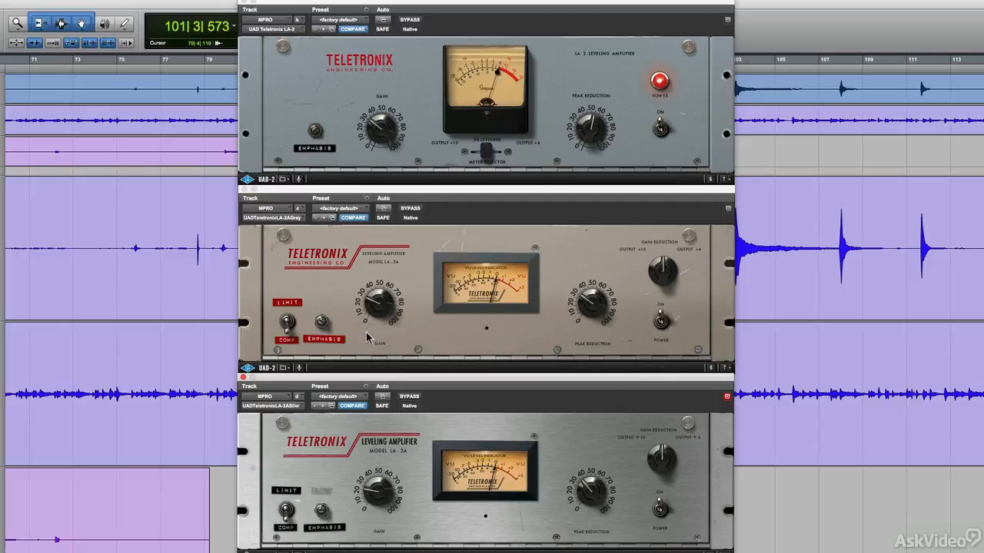
{"action": "left_click", "coordinate": [314, 144]}
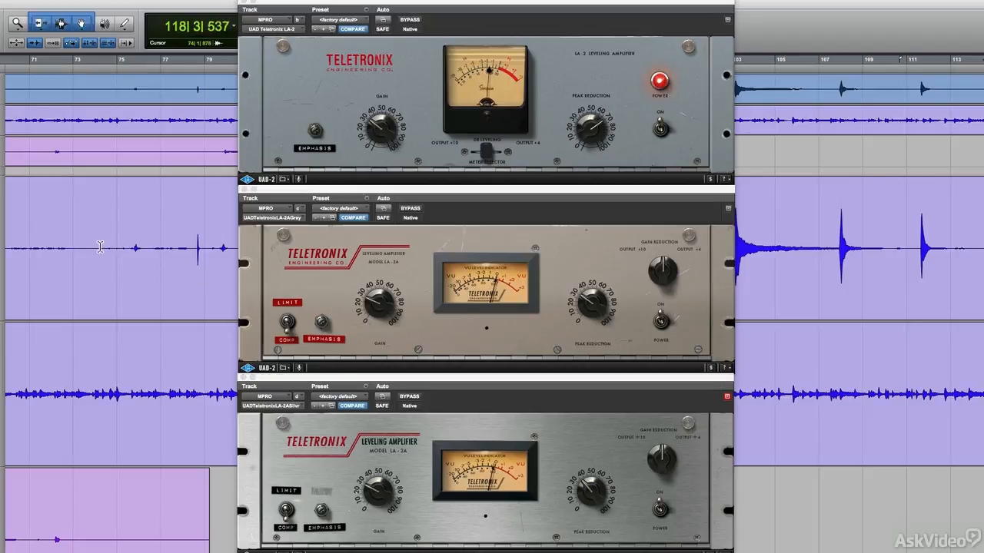
Compare the track with all three compressors bypassed and then active again during playback
{"action": "key", "text": "space"}
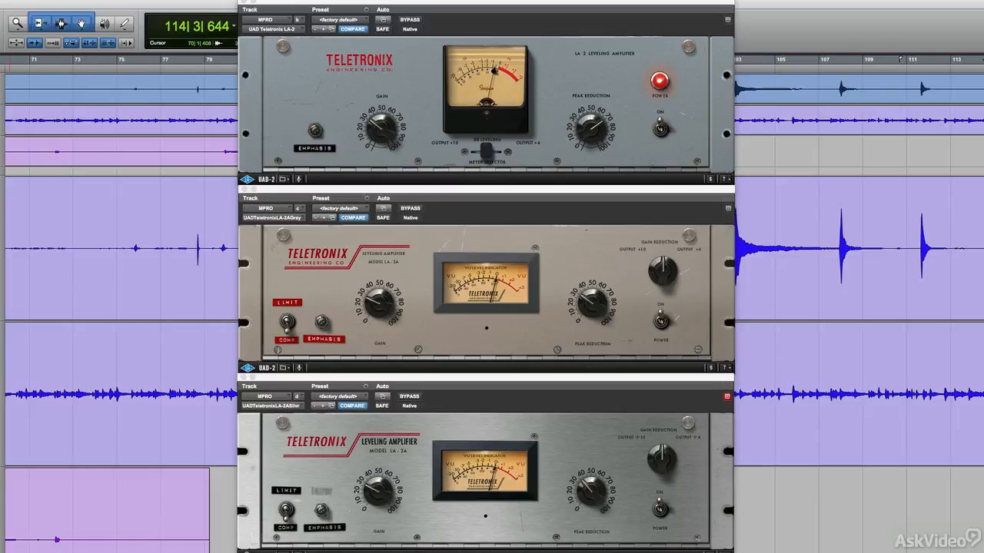
{"action": "left_click", "coordinate": [410, 19]}
{"action": "left_click", "coordinate": [411, 208]}
{"action": "left_click", "coordinate": [411, 396]}
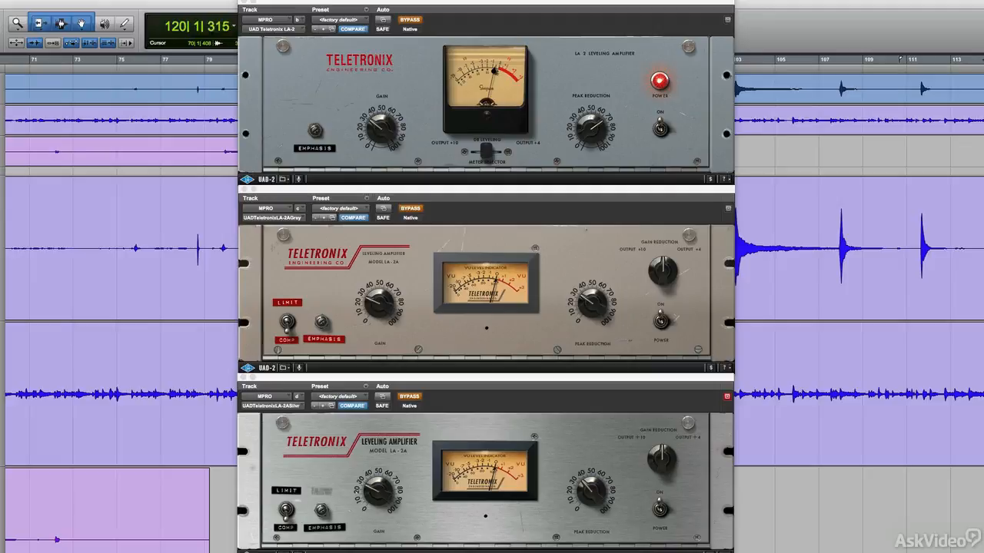
{"action": "key", "text": "space"}
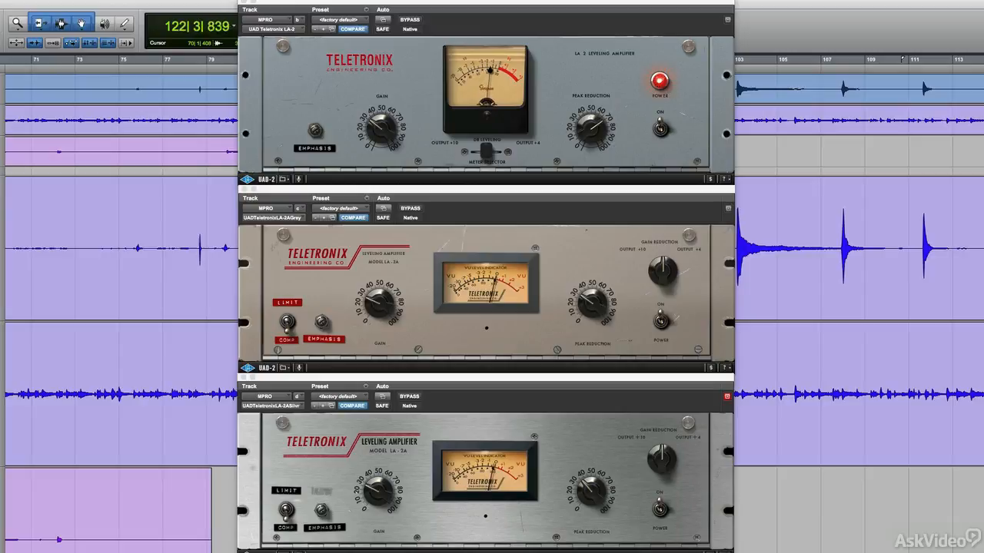
{"action": "key", "text": "space"}
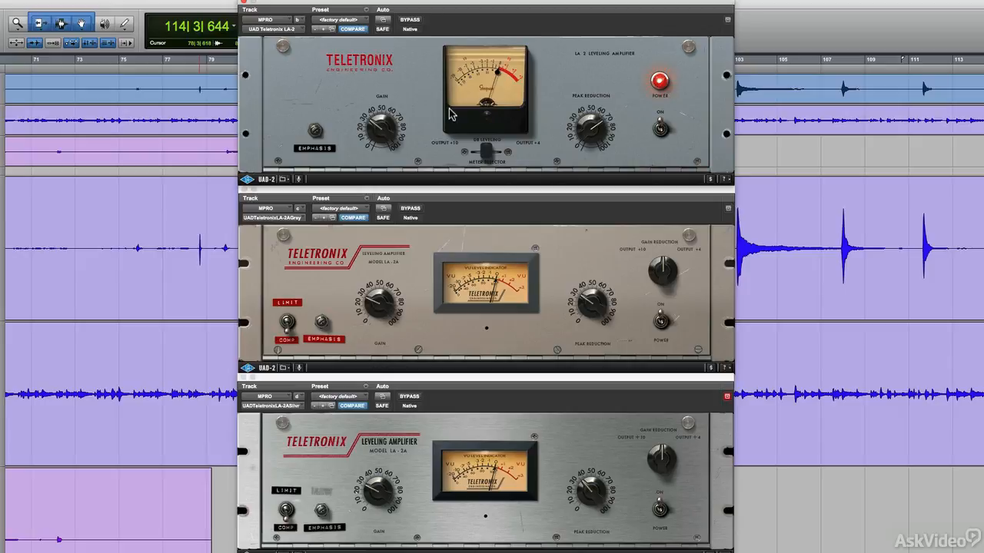
Switch the LA-2A Silver to Limit mode
{"action": "left_click", "coordinate": [321, 342]}
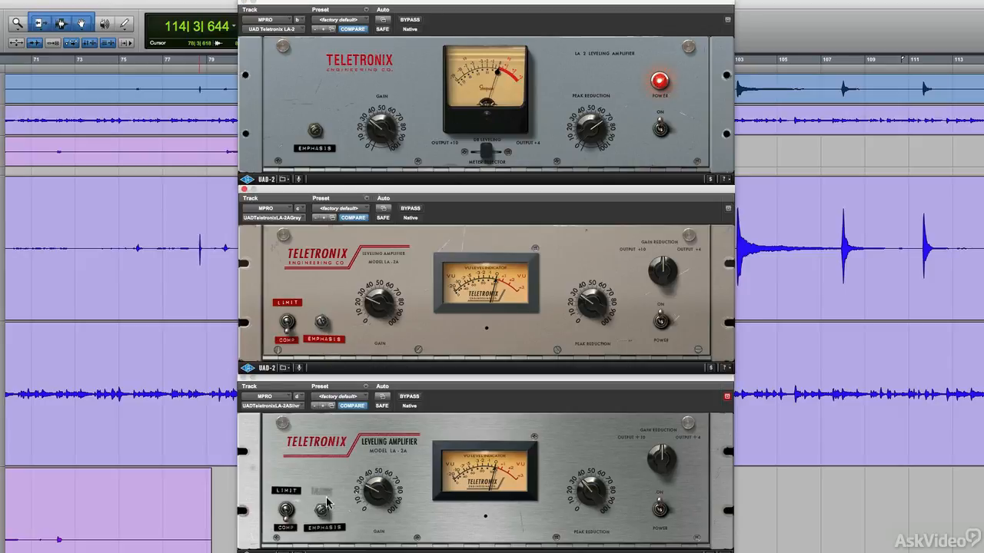
{"action": "left_click", "coordinate": [297, 507]}
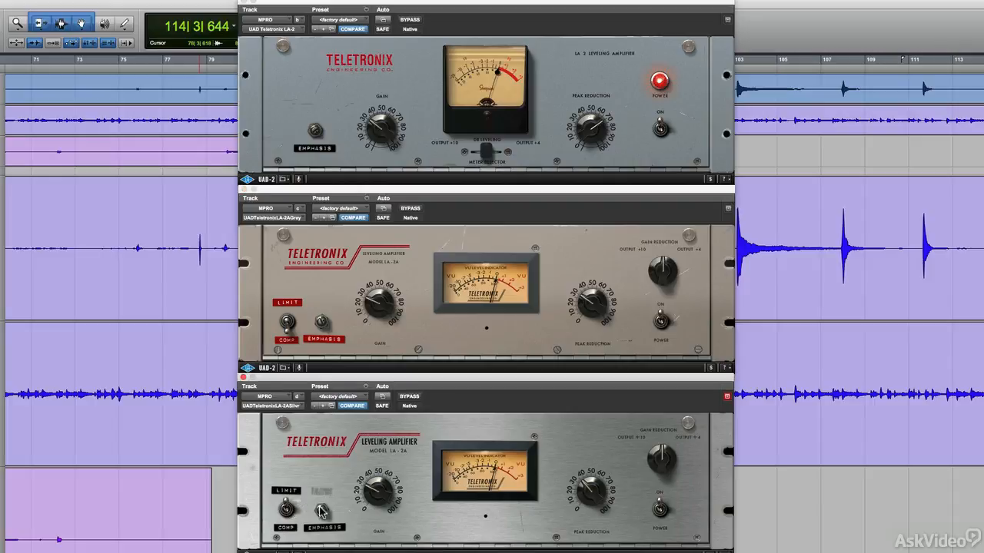